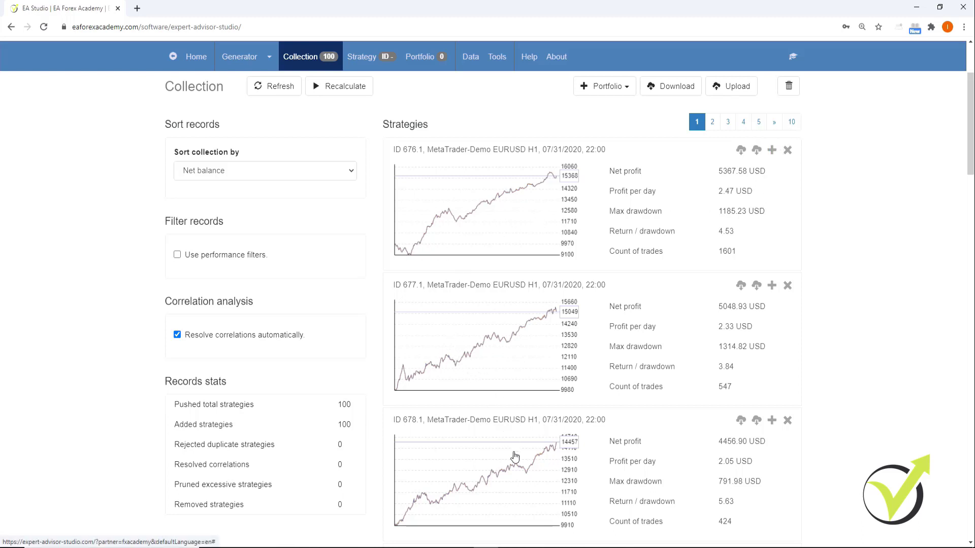
Check the last page of the strategy collection, return to the first page, and enable performance filters
click(791, 122)
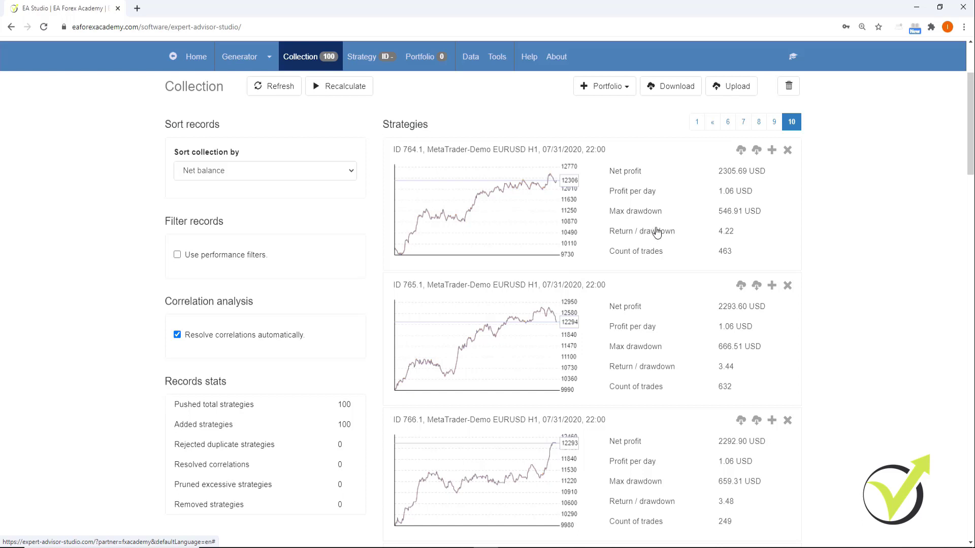
click(697, 122)
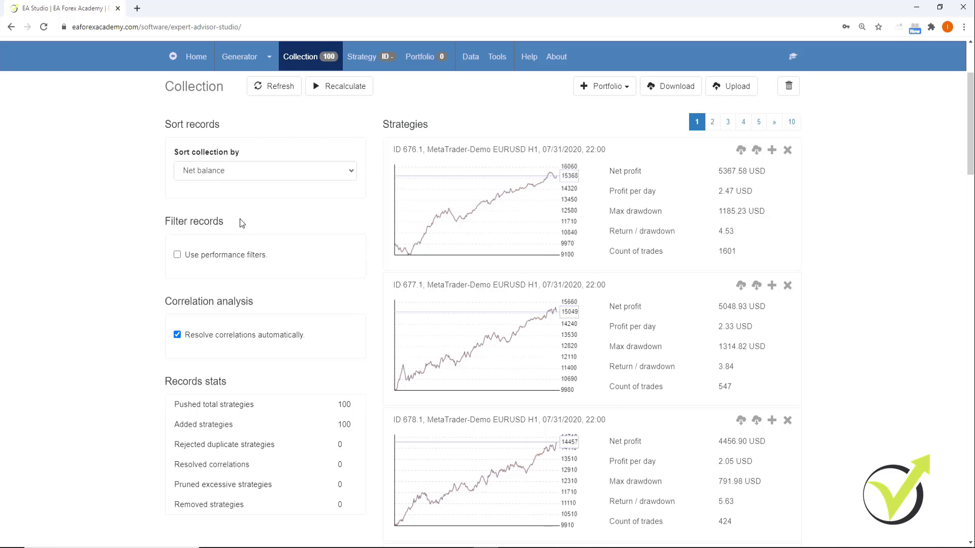
click(177, 255)
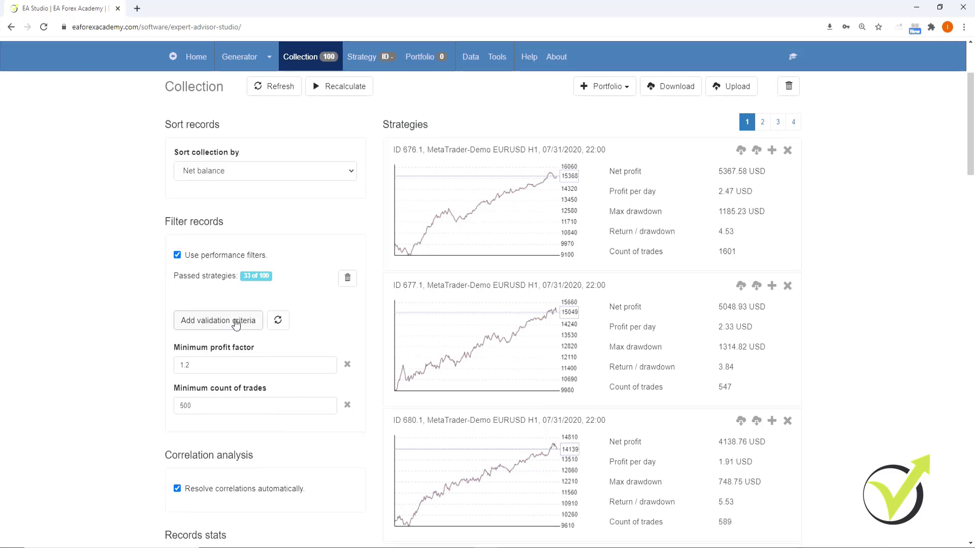
Add Minimum r-squared as a validation criterion beside the minimum profit factor and minimum count of trades
click(237, 324)
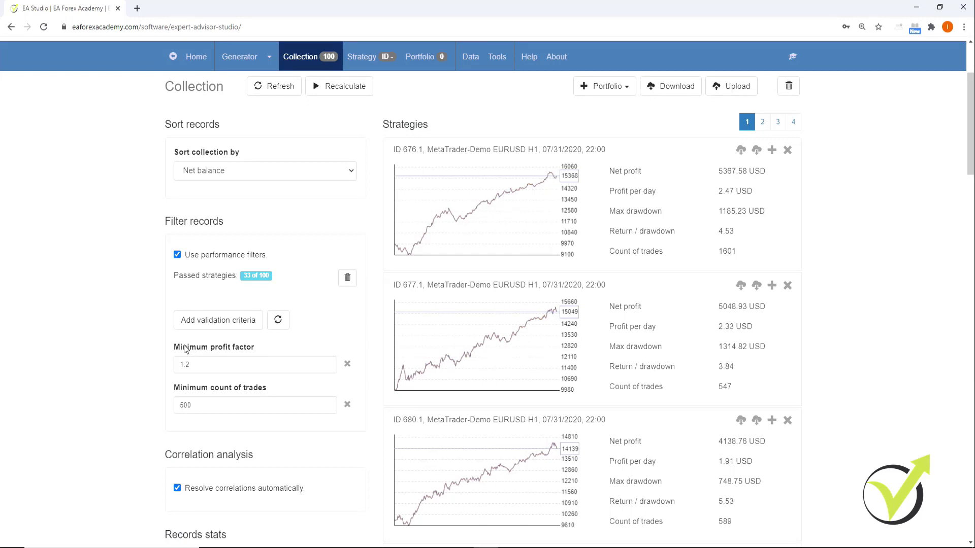
click(239, 364)
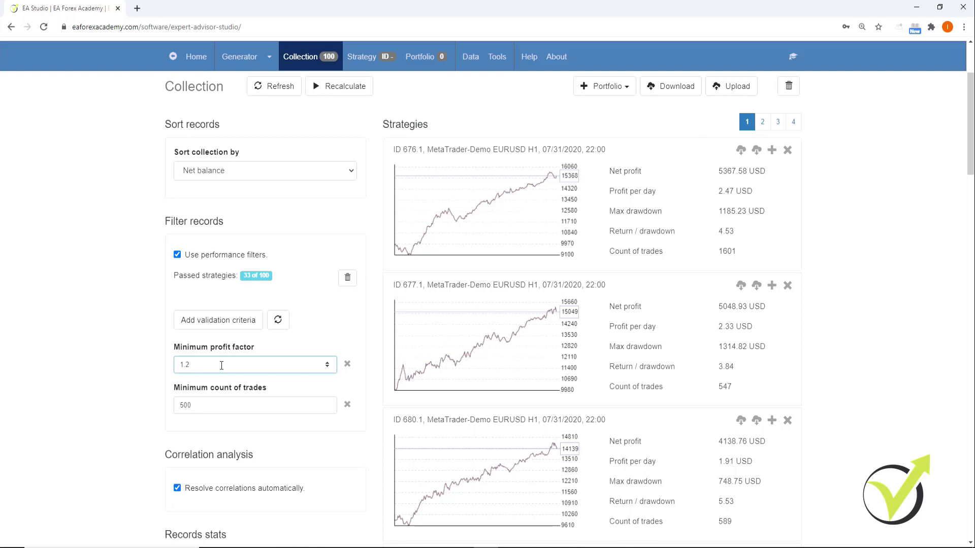
click(215, 404)
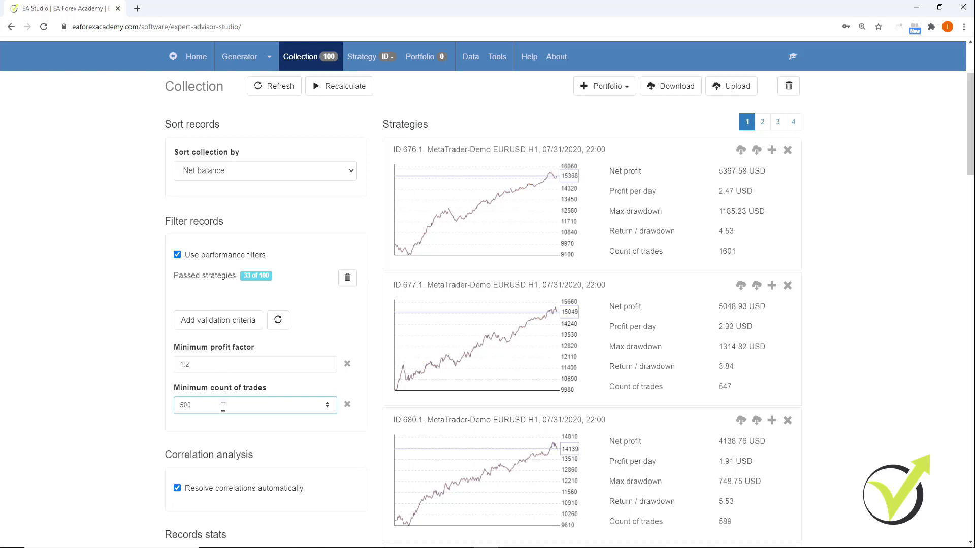
click(206, 327)
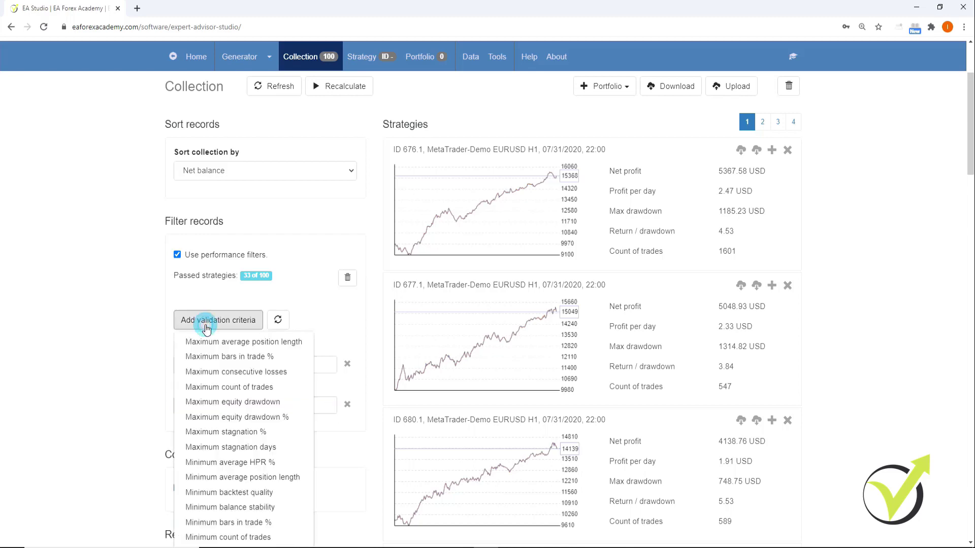
scroll(225, 450, down, 2)
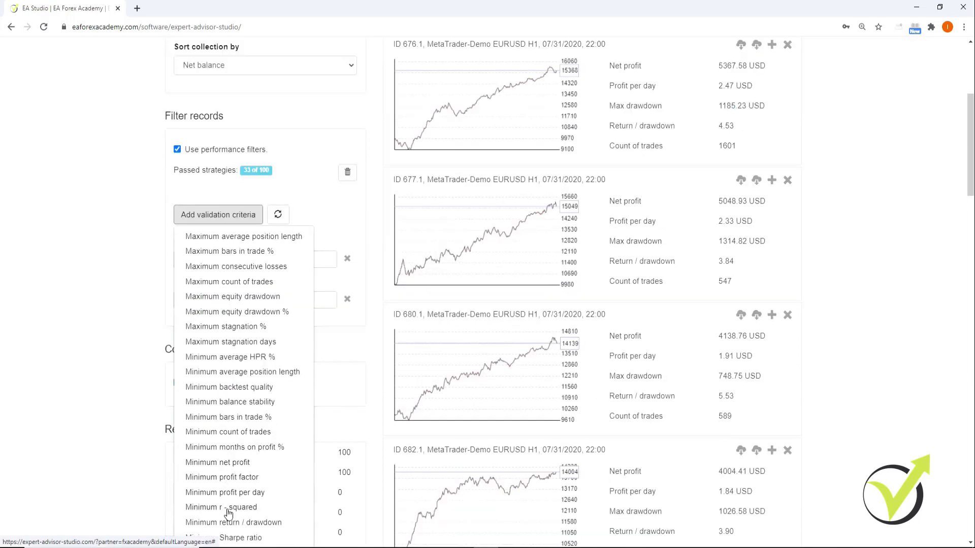
click(227, 510)
scroll(294, 358, up, 2)
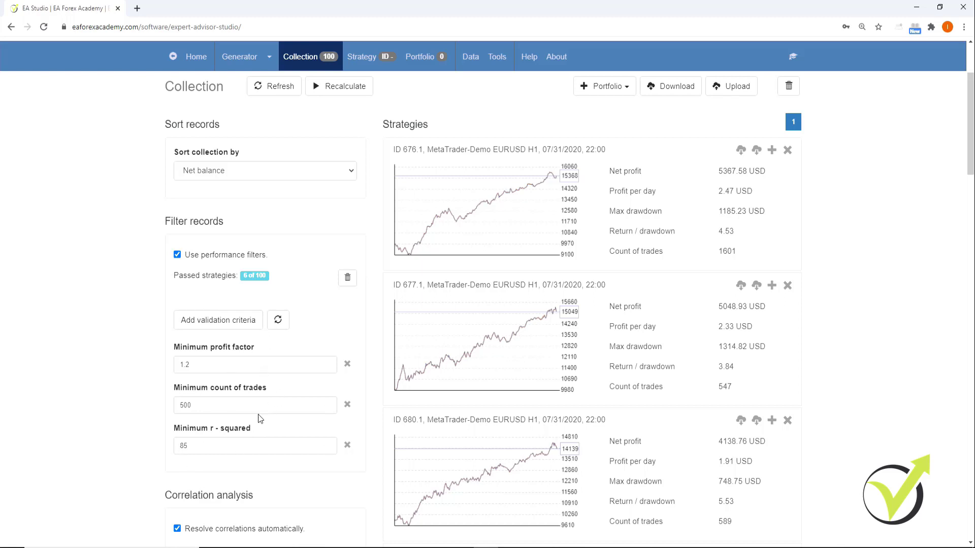
Try 70 as the minimum r-squared value, and raise it to 75
double_click(211, 445)
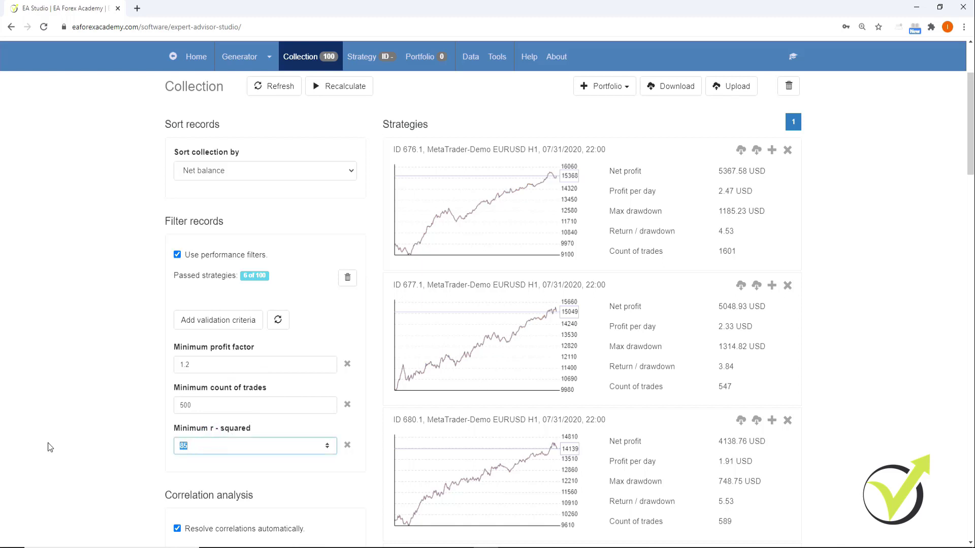
text(70)
click(239, 406)
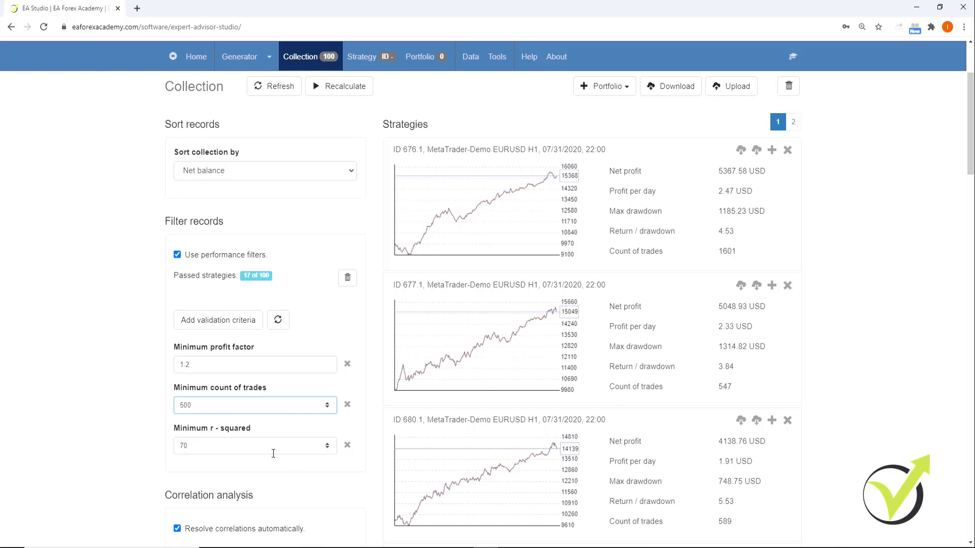
double_click(244, 445)
text(75)
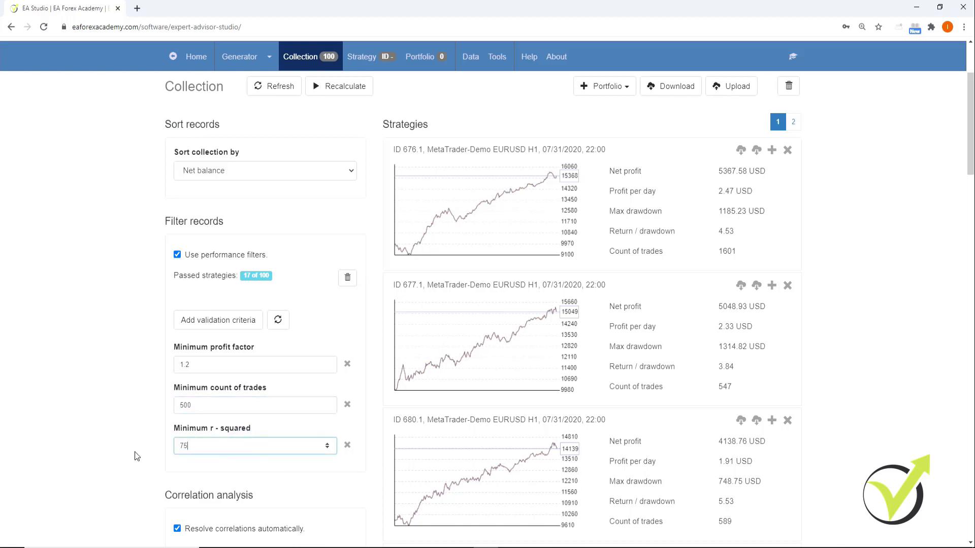
click(222, 409)
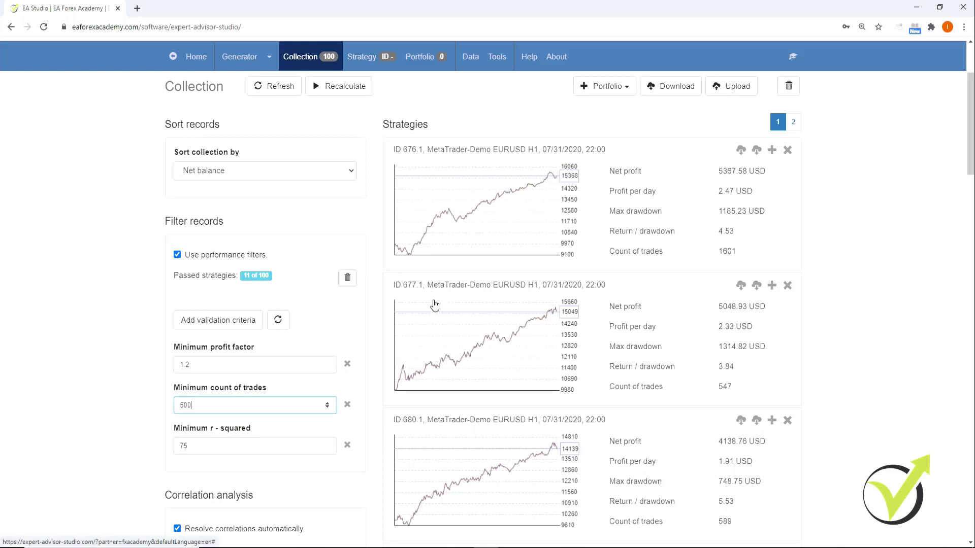
Review the balance charts and statistics of the strategies that pass the filters on the first page
scroll(487, 311, down, 8)
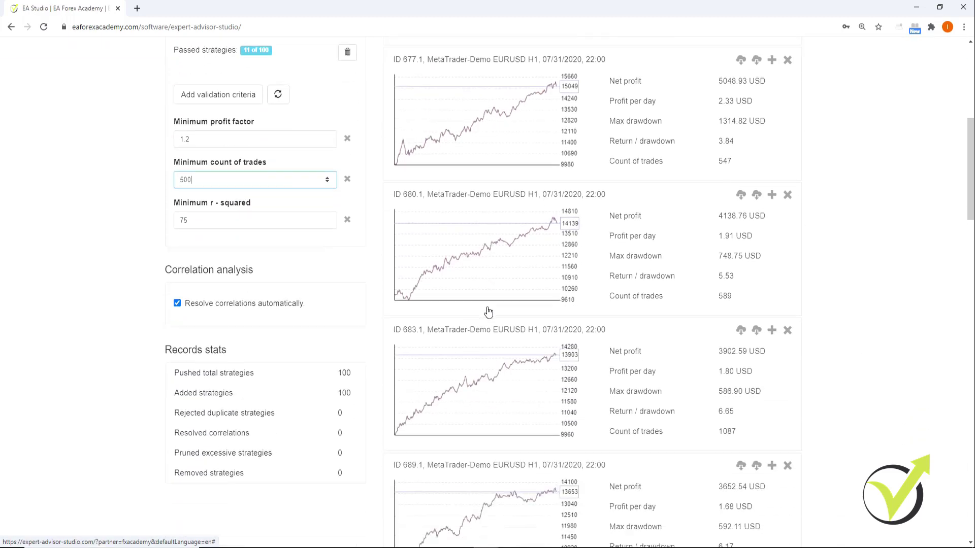
scroll(488, 312, down, 5)
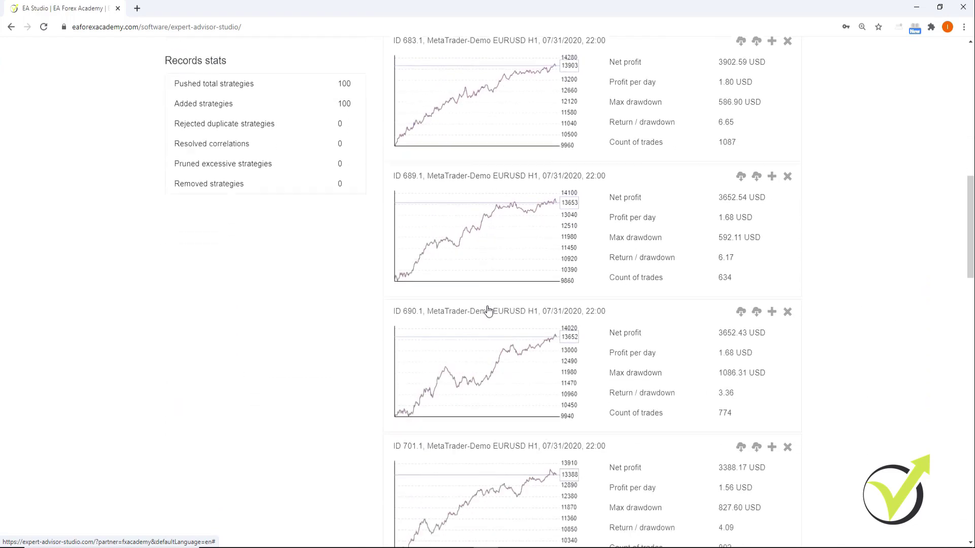
scroll(487, 310, down, 8)
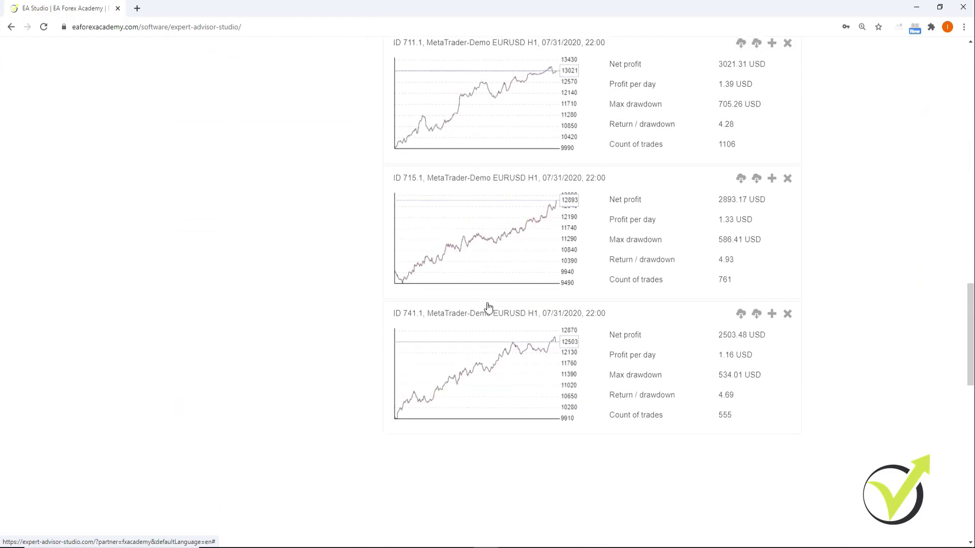
scroll(488, 310, up, 7)
scroll(498, 288, up, 8)
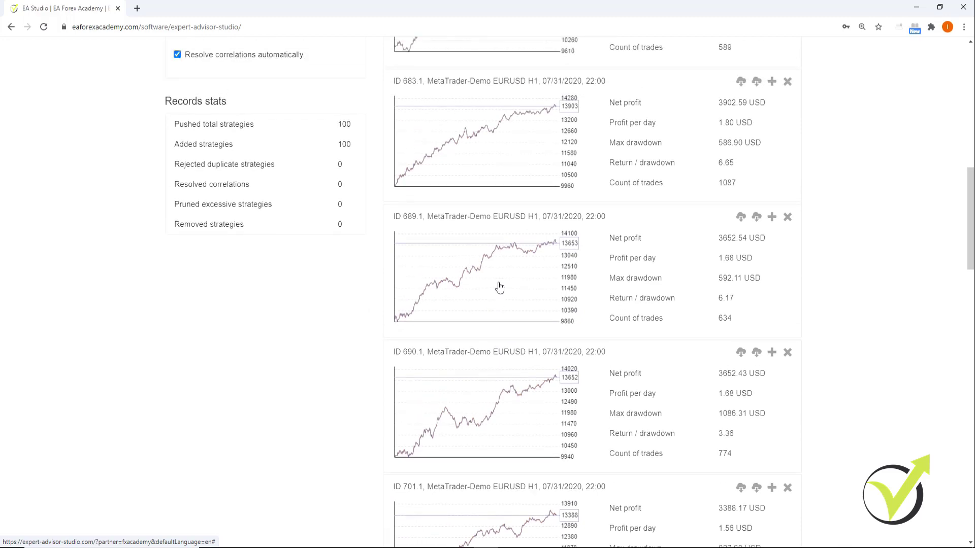
scroll(498, 287, up, 6)
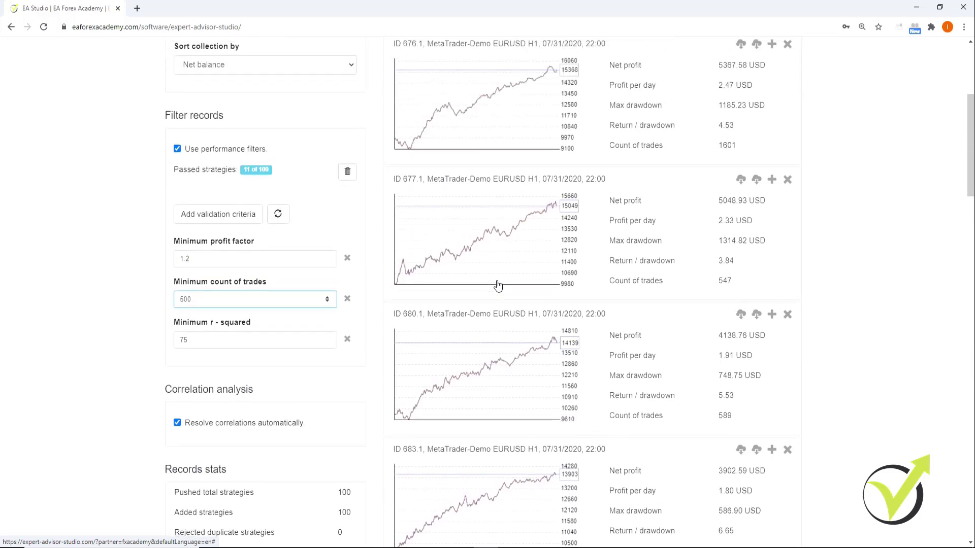
Delete strategy ID 763.1 on the second page and remove all strategies hidden by the filters from the collection
click(794, 121)
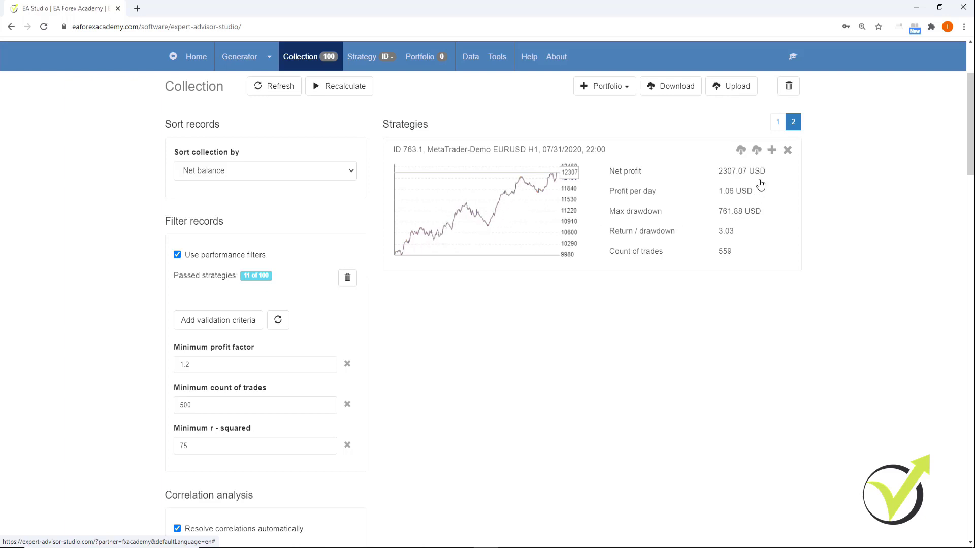
click(787, 151)
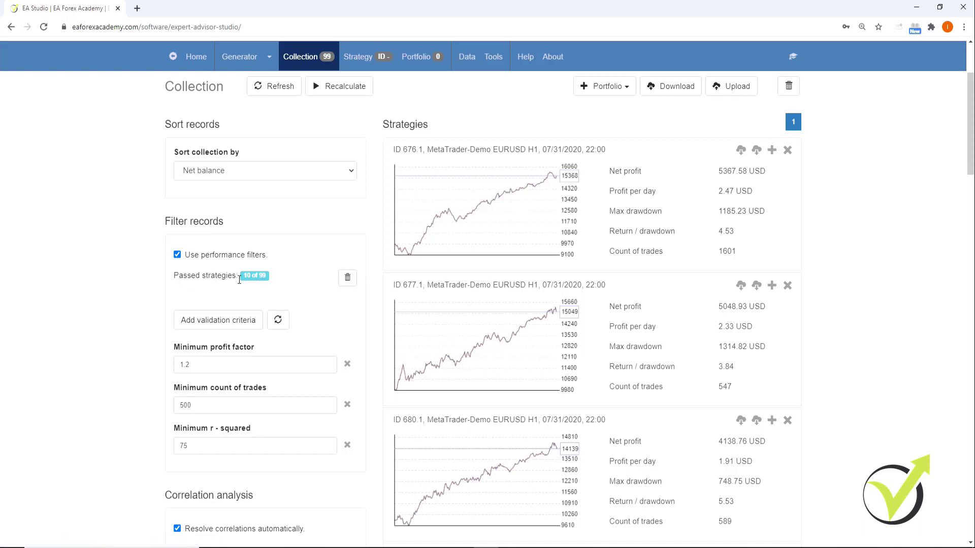
click(347, 279)
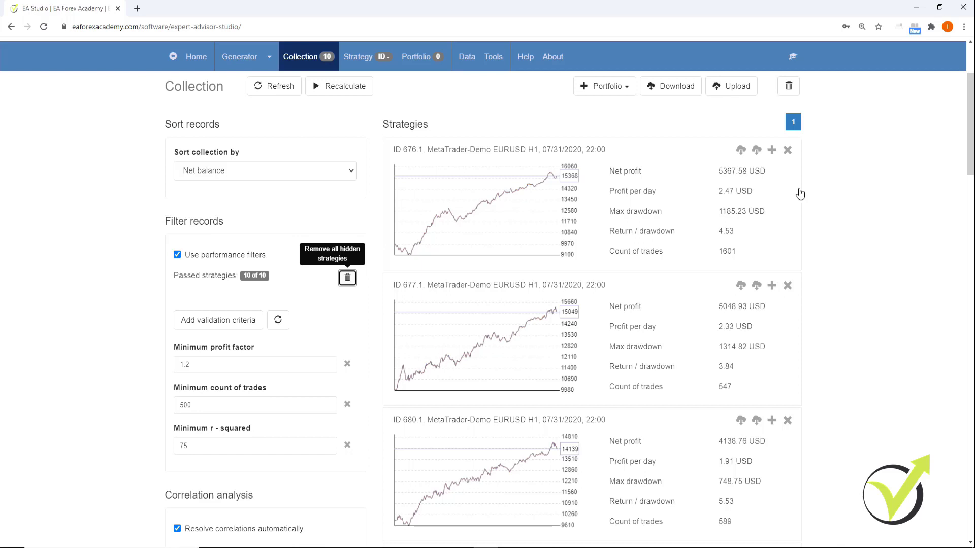
Download strategies ID 676.1, 677.1 and 680.1 as Expert Advisors for both MT4 and MT5
click(740, 150)
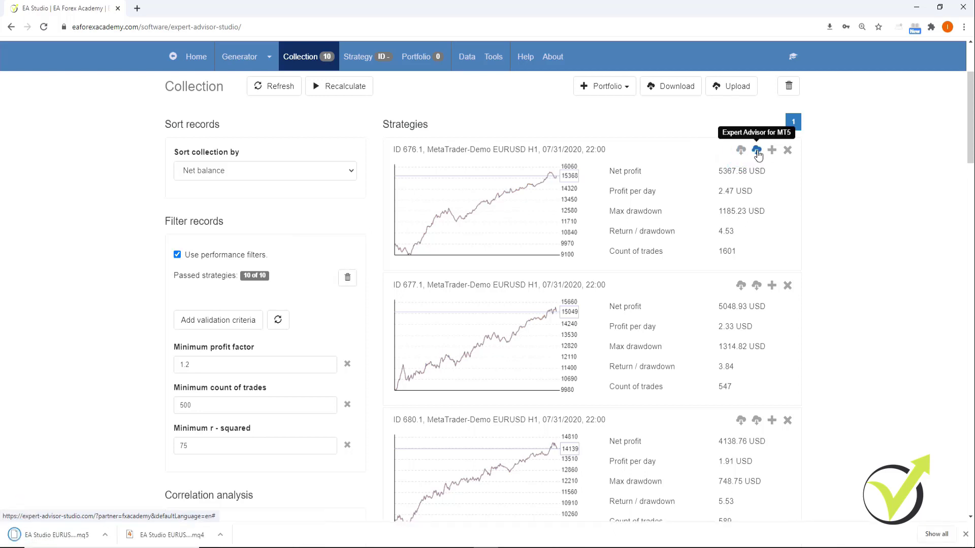
click(757, 156)
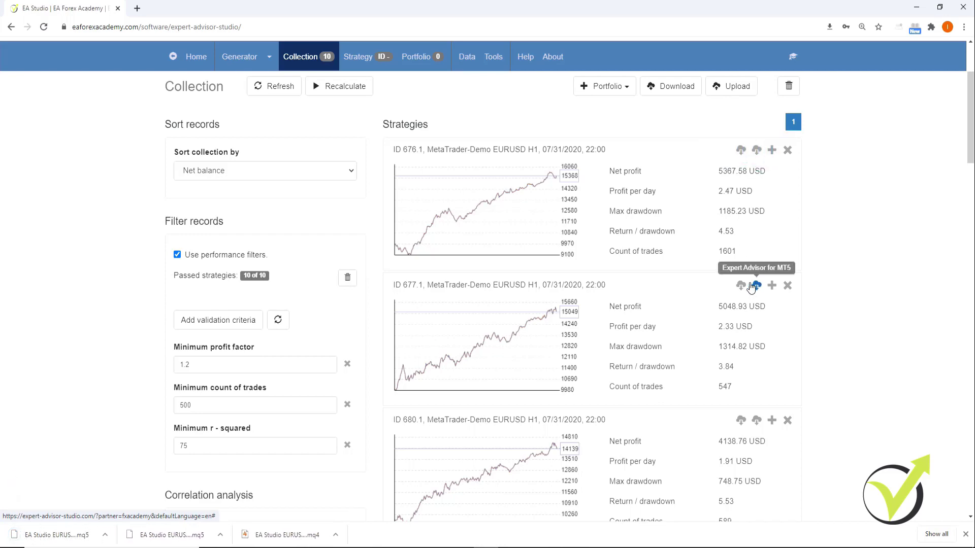
click(740, 286)
click(758, 287)
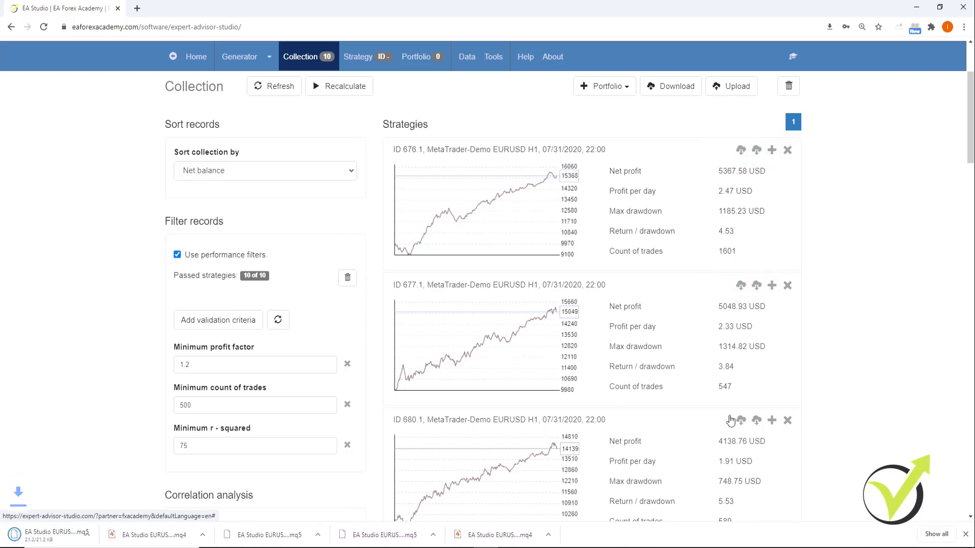
click(740, 420)
click(757, 421)
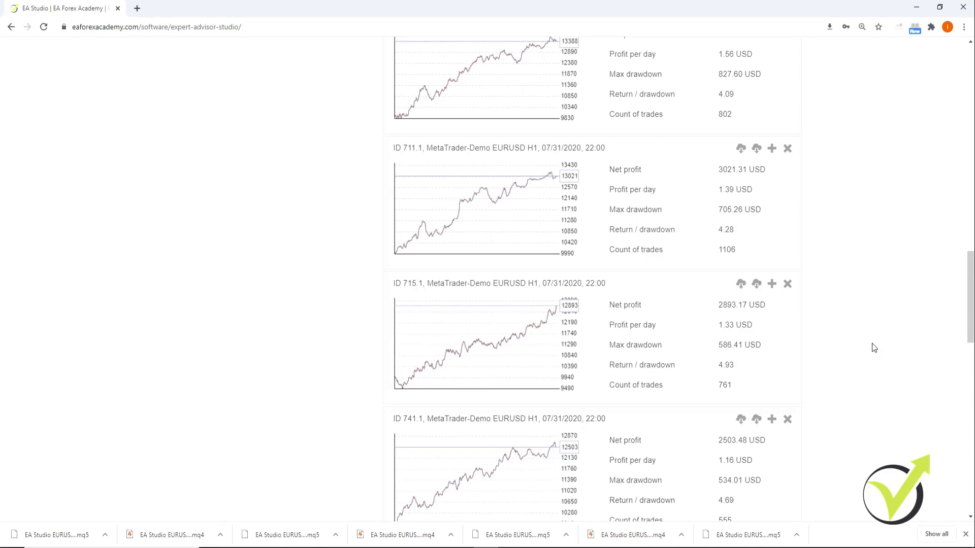
scroll(874, 348, up, 5)
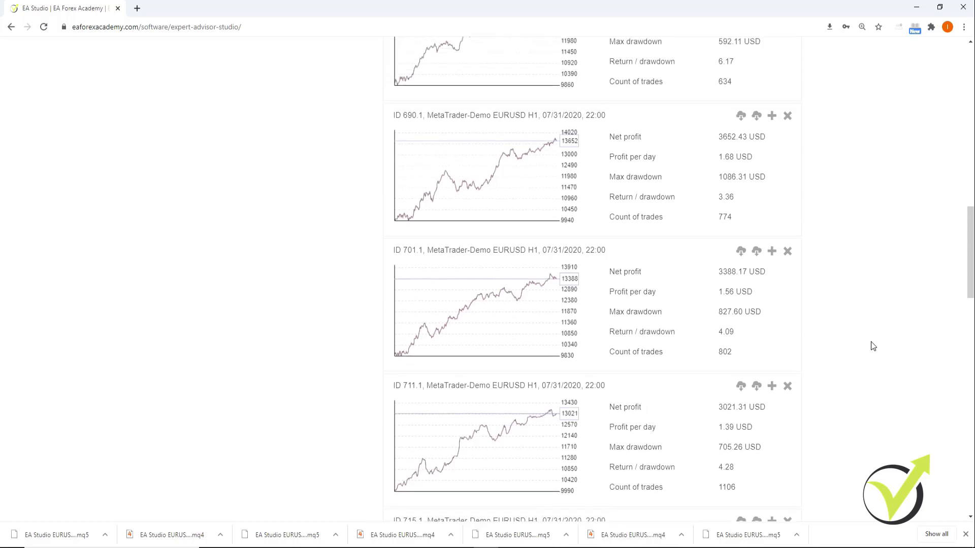
scroll(872, 346, up, 9)
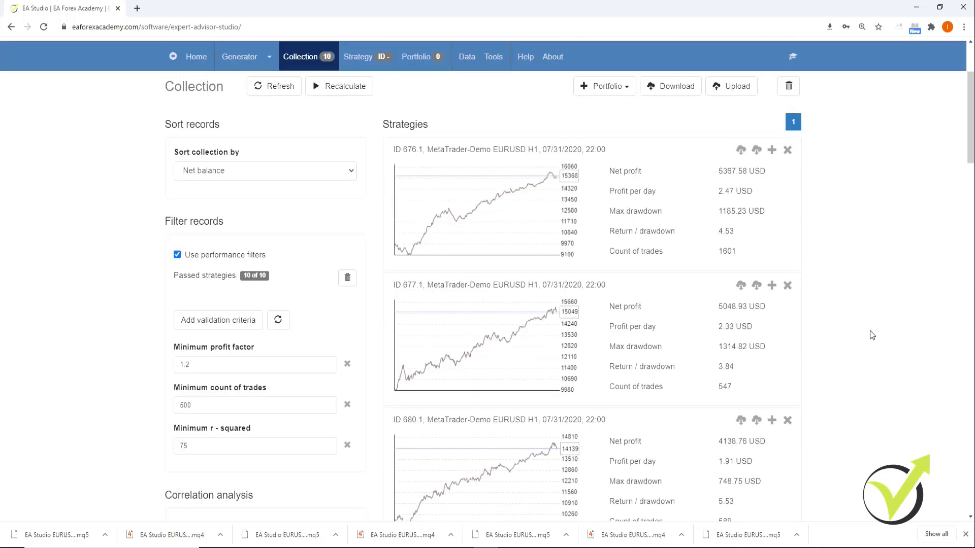